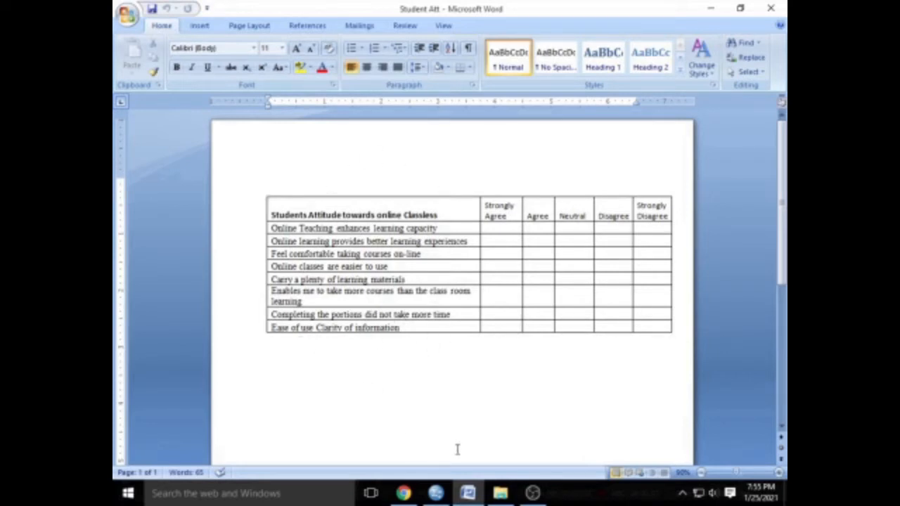
# Switch to SPSS Statistics and slightly widen the Label column in the dataset's variable definitions
pyautogui.click(438, 486)
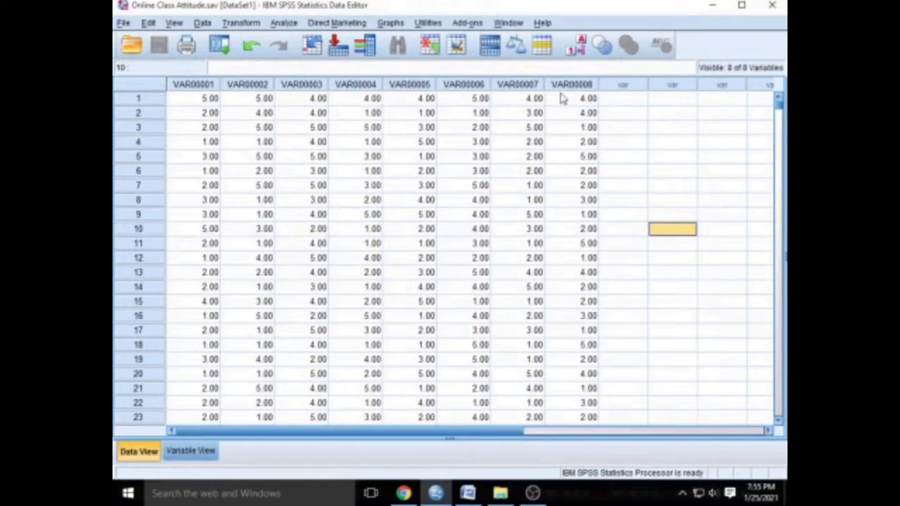
pyautogui.click(184, 451)
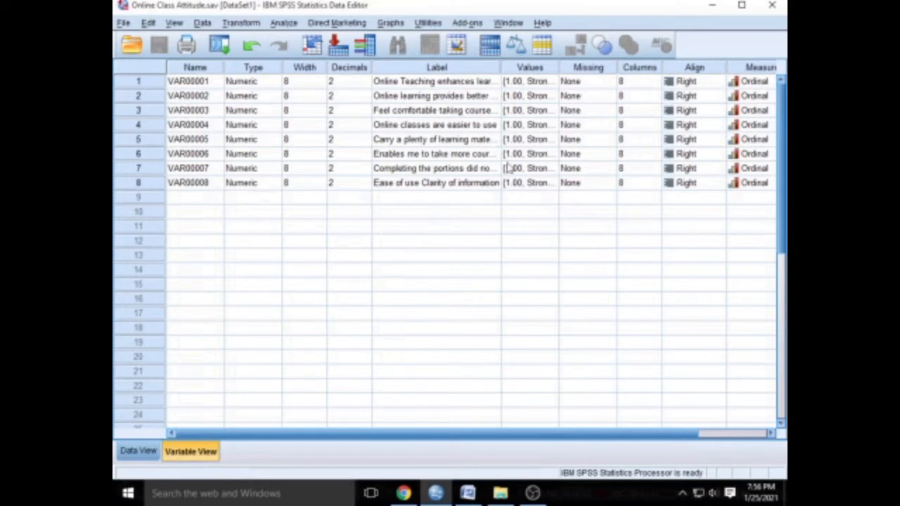
pyautogui.moveTo(501, 67); pyautogui.dragTo(521, 67)
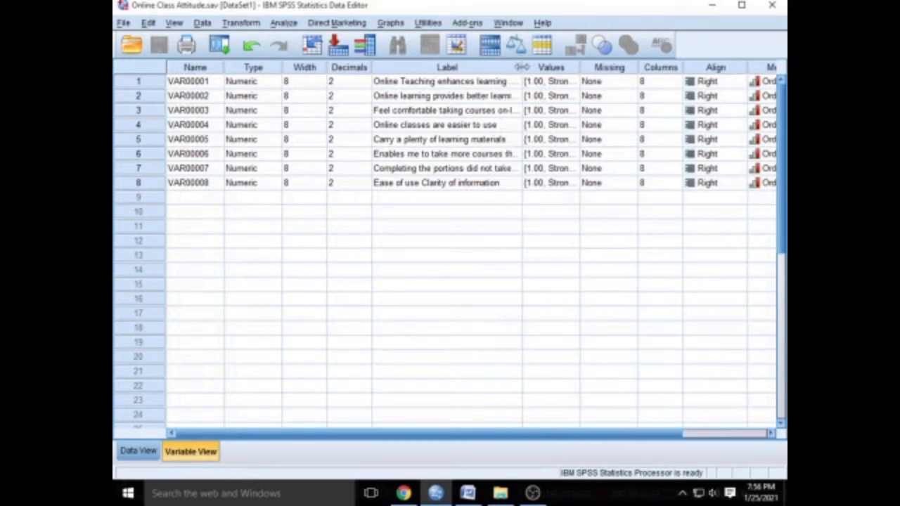
pyautogui.moveTo(612, 433); pyautogui.dragTo(664, 435)
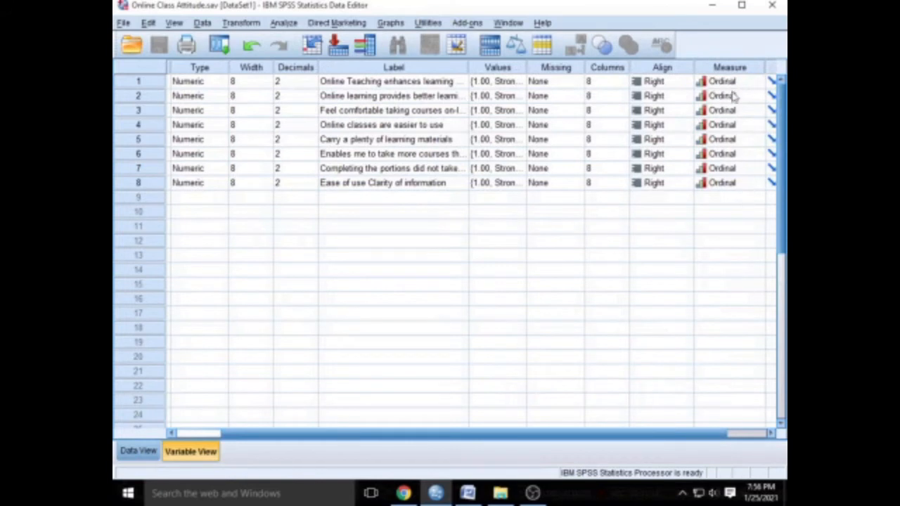
# Examine the value labels defined for the first variable, the item on online teaching and learning capacity
pyautogui.click(482, 82)
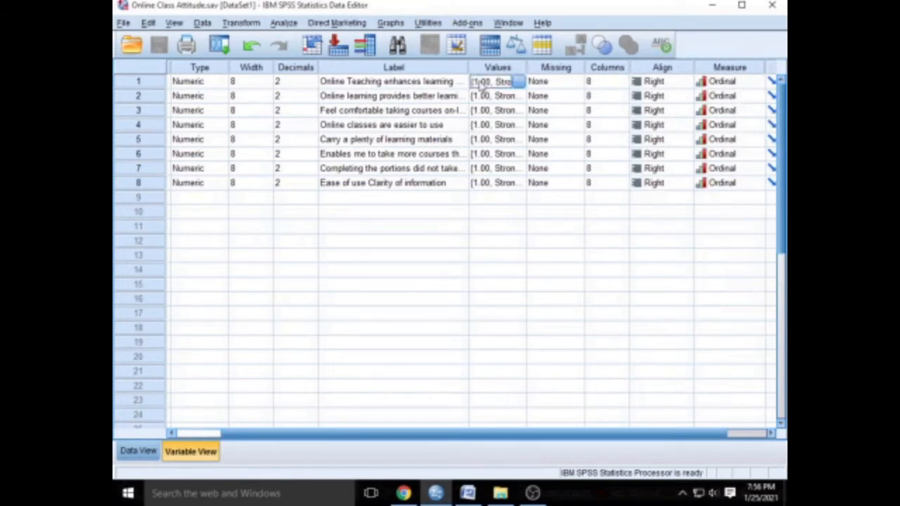
pyautogui.click(518, 82)
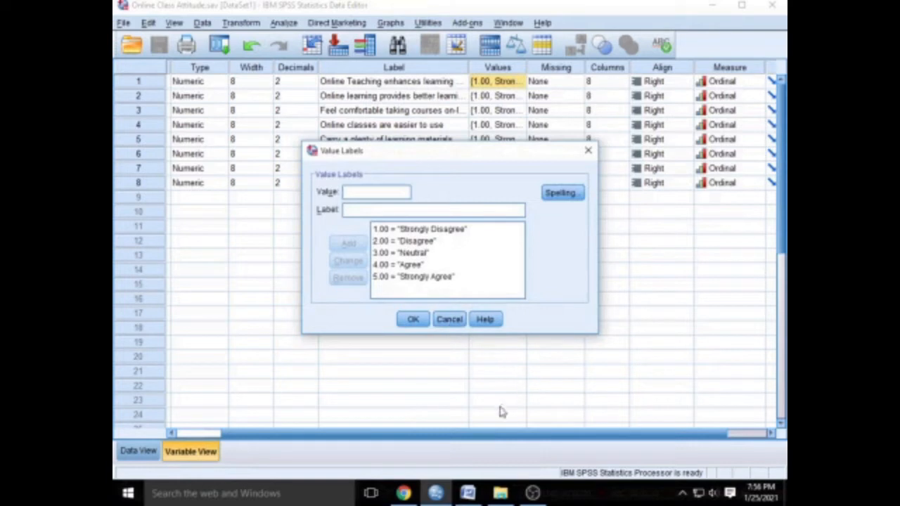
pyautogui.click(416, 321)
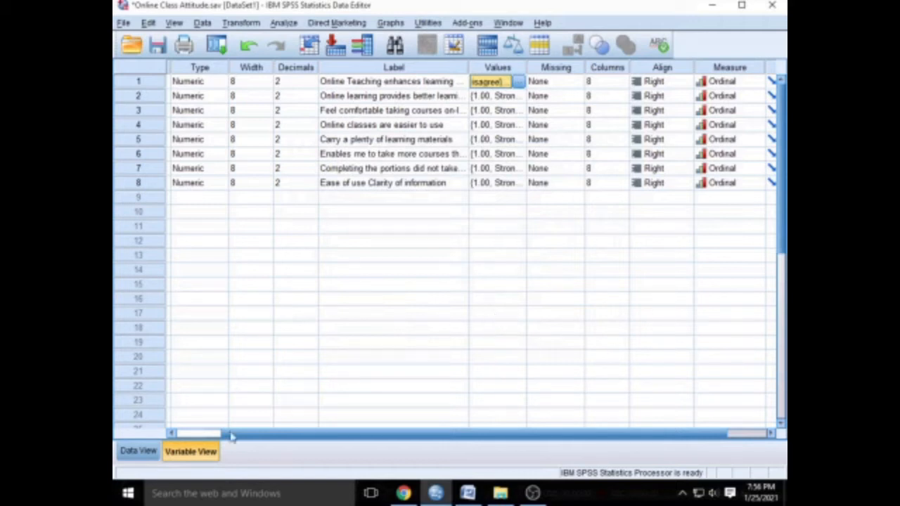
# Start a Compute Variable operation from the data sheet with Total_Score as the target variable
pyautogui.click(141, 451)
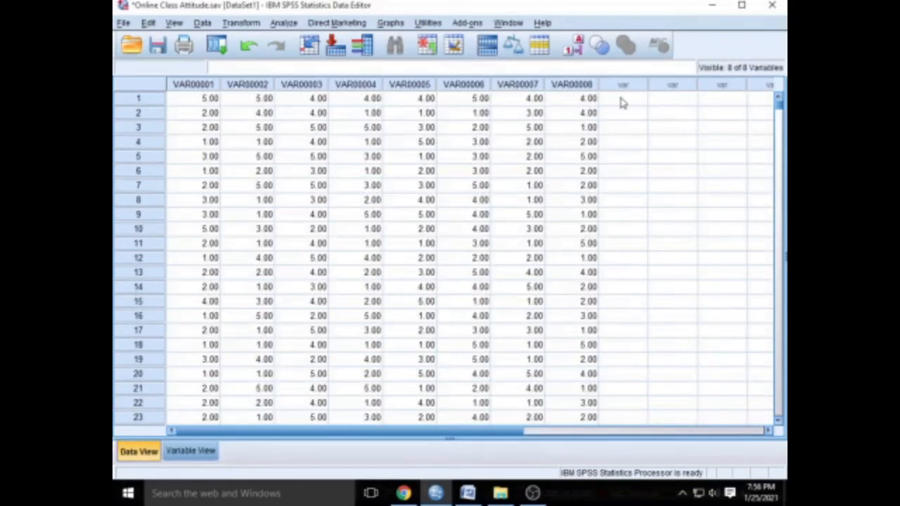
pyautogui.click(241, 23)
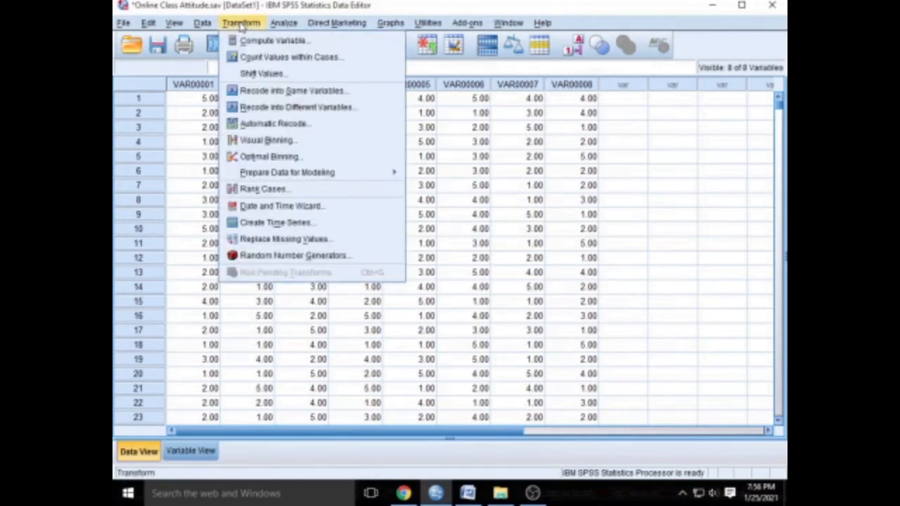
pyautogui.click(294, 42)
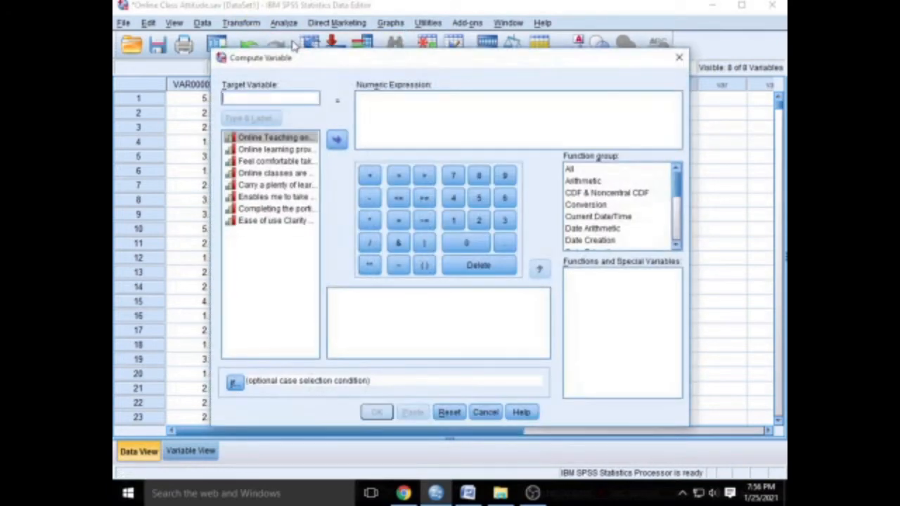
pyautogui.write('Total_Score')
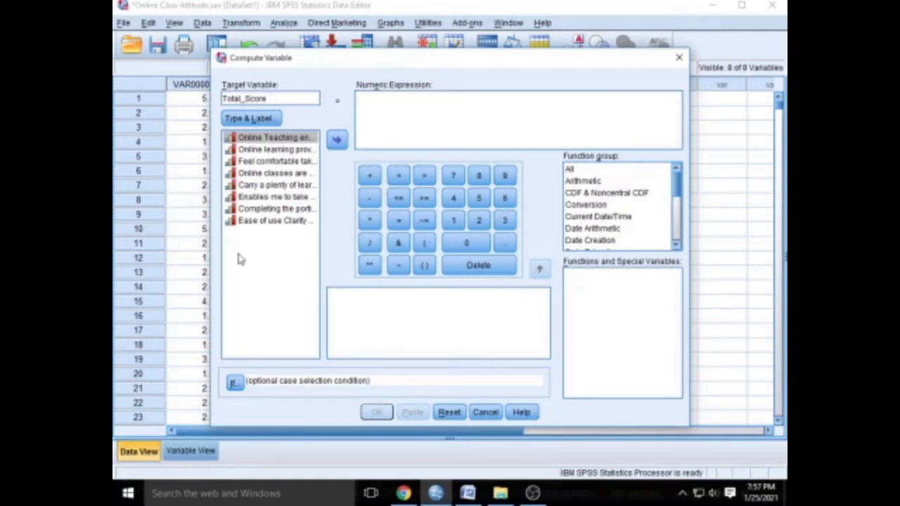
# Enter the first four survey items in the numeric expression as VAR00001+VAR00002+VAR00003+VAR00004+
pyautogui.click(252, 141)
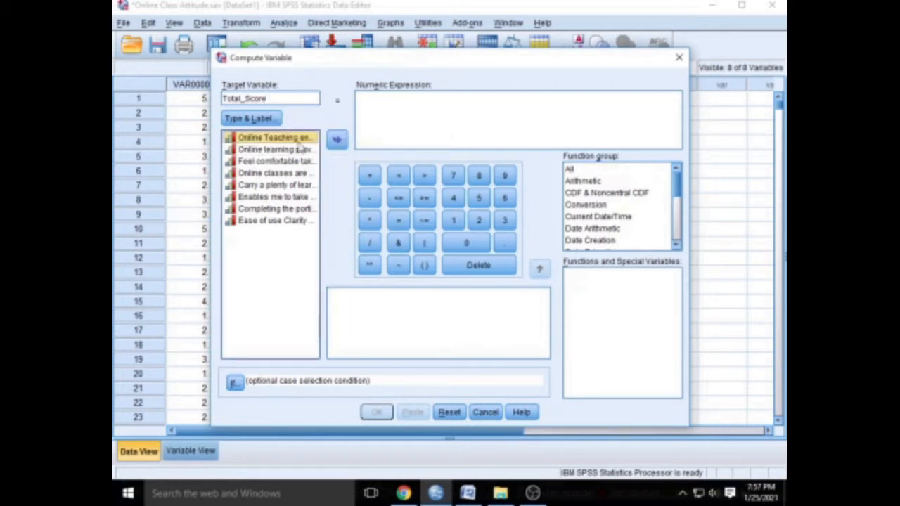
pyautogui.click(340, 141)
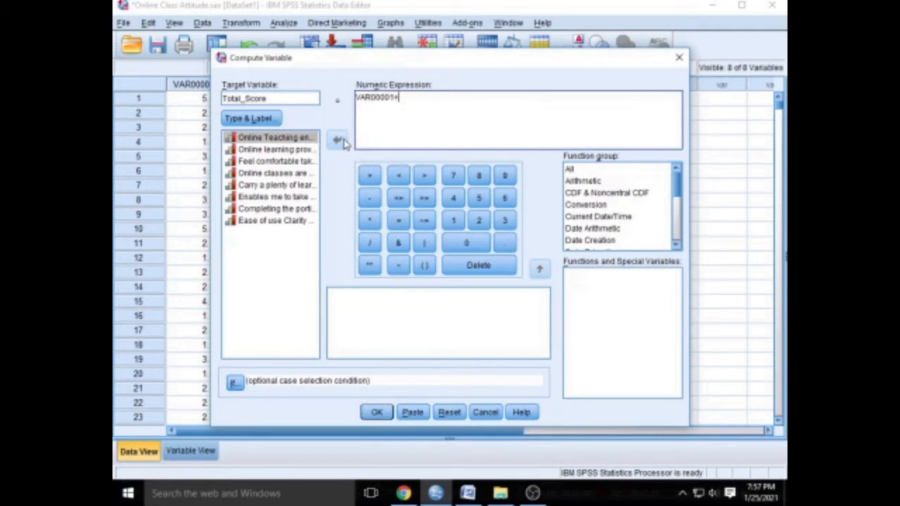
pyautogui.click(308, 149)
pyautogui.click(337, 141)
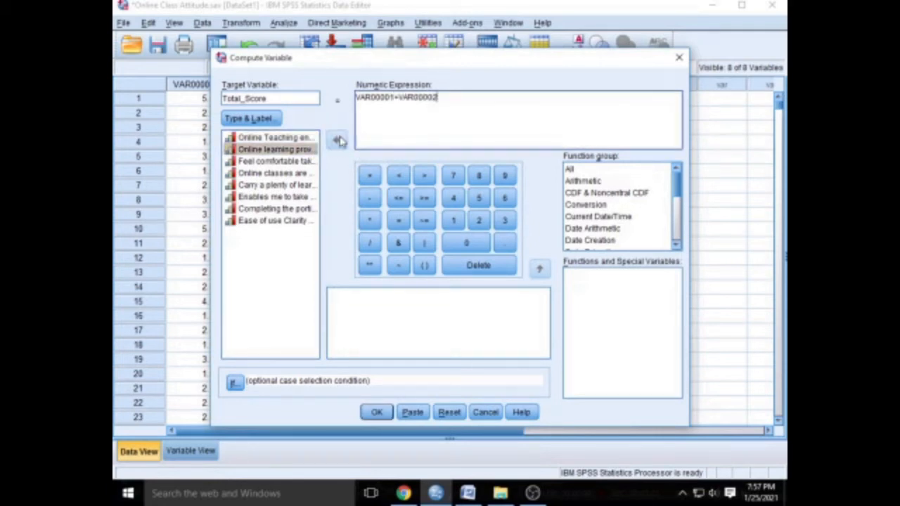
pyautogui.click(280, 163)
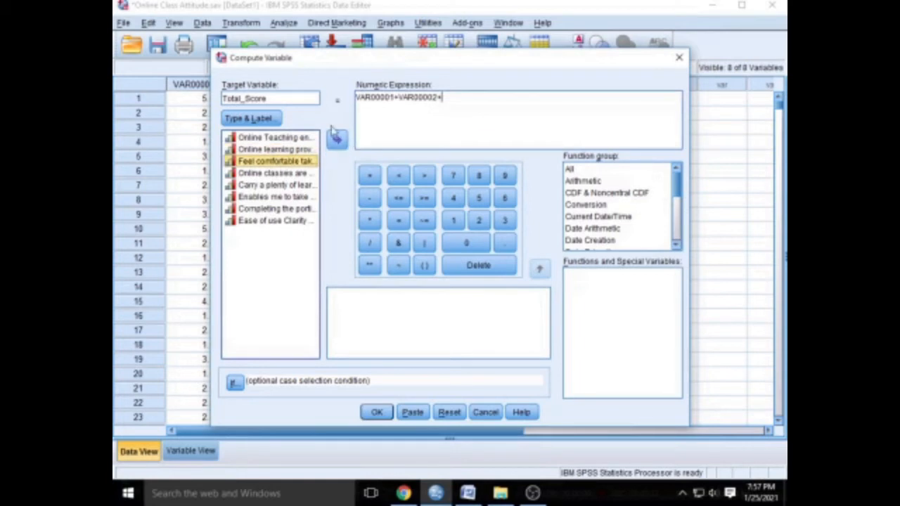
pyautogui.click(337, 140)
pyautogui.write('+')
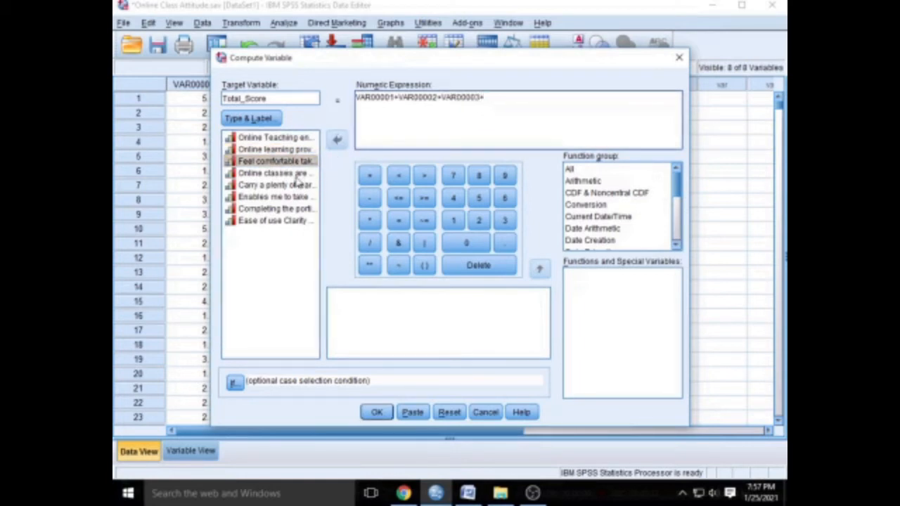
pyautogui.click(307, 173)
pyautogui.click(335, 142)
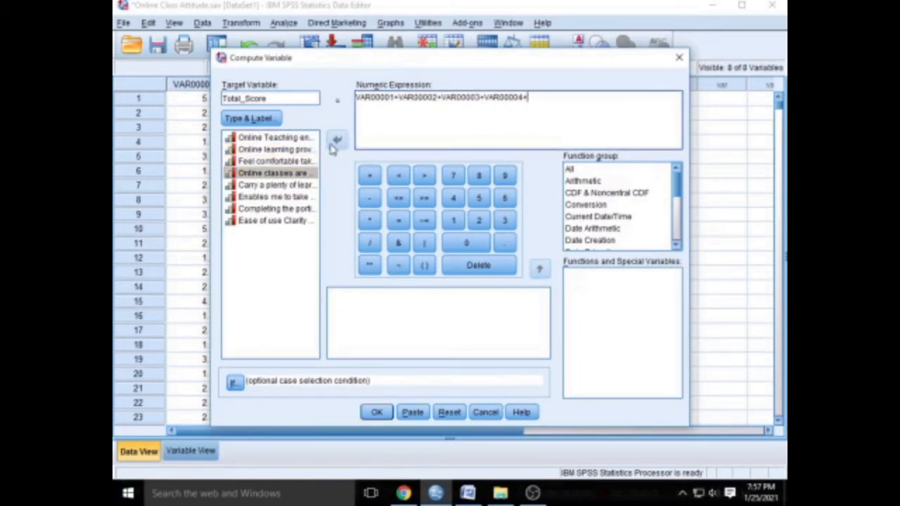
pyautogui.write('+')
# Complete the sum expression with VAR00005+VAR00006+VAR00007+VAR00008 and compute the variable
pyautogui.click(294, 186)
pyautogui.click(337, 142)
pyautogui.write('+')
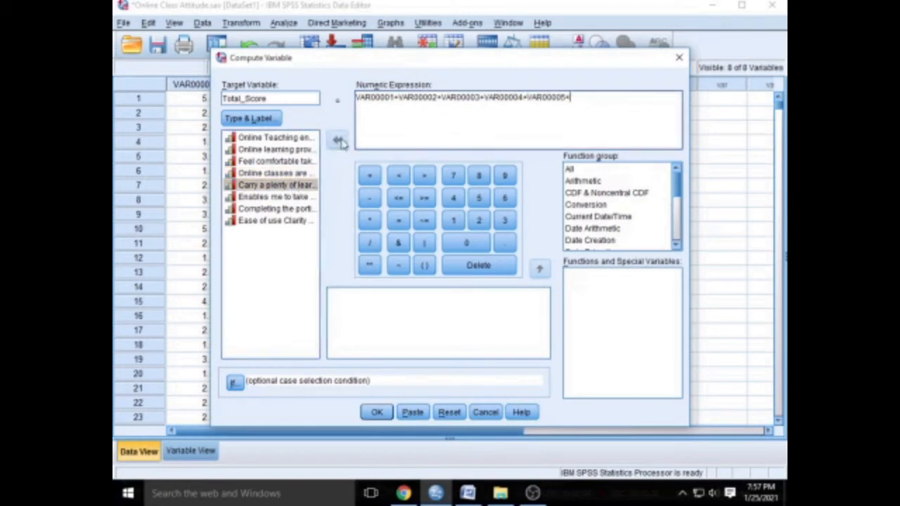
pyautogui.click(294, 198)
pyautogui.click(339, 141)
pyautogui.write('+')
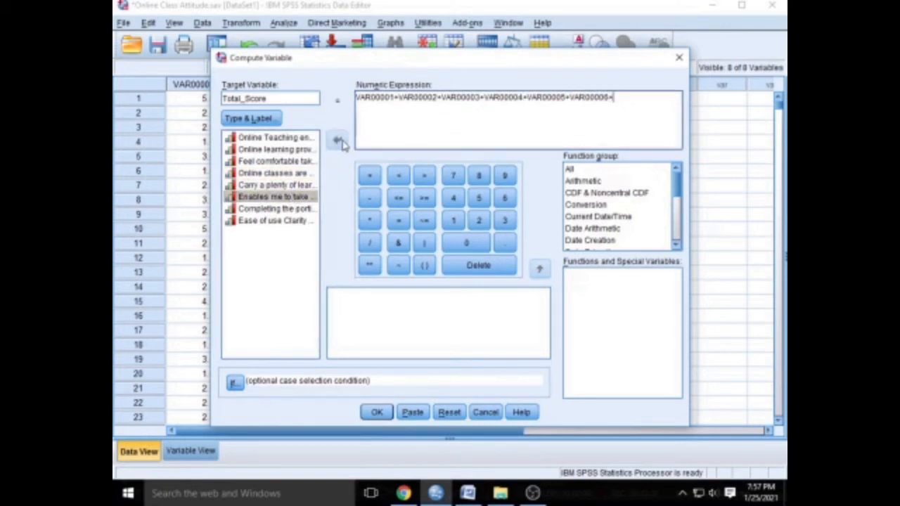
pyautogui.click(307, 209)
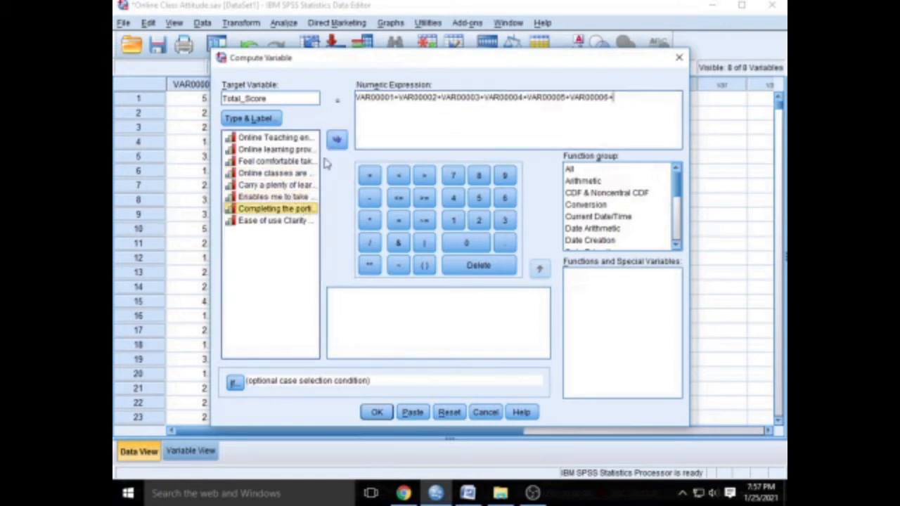
pyautogui.click(337, 140)
pyautogui.write('+')
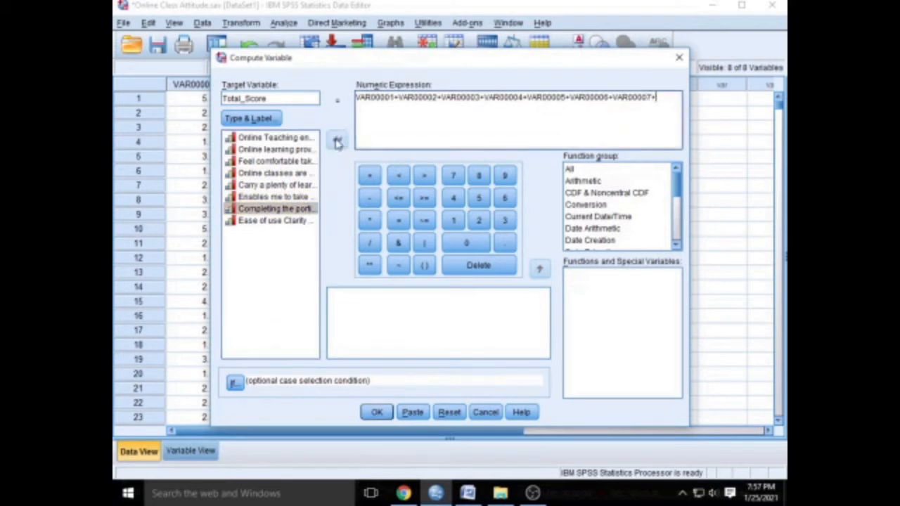
pyautogui.click(296, 223)
pyautogui.click(338, 139)
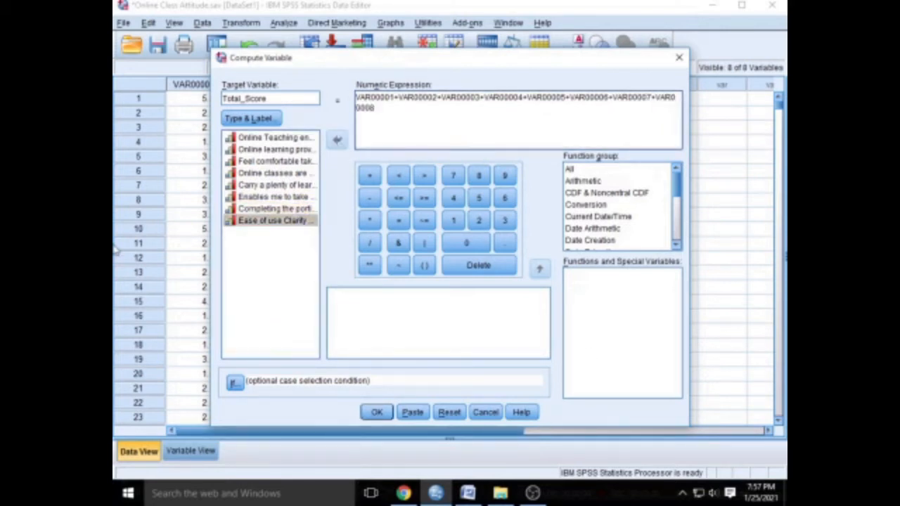
pyautogui.click(377, 413)
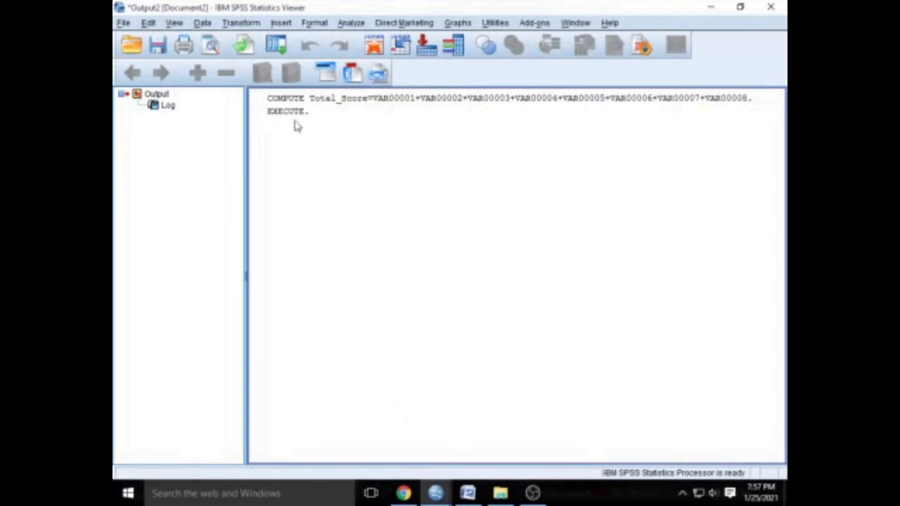
# Return to the dataset window and examine the computed Total_Score column across the cases
pyautogui.moveTo(443, 495)
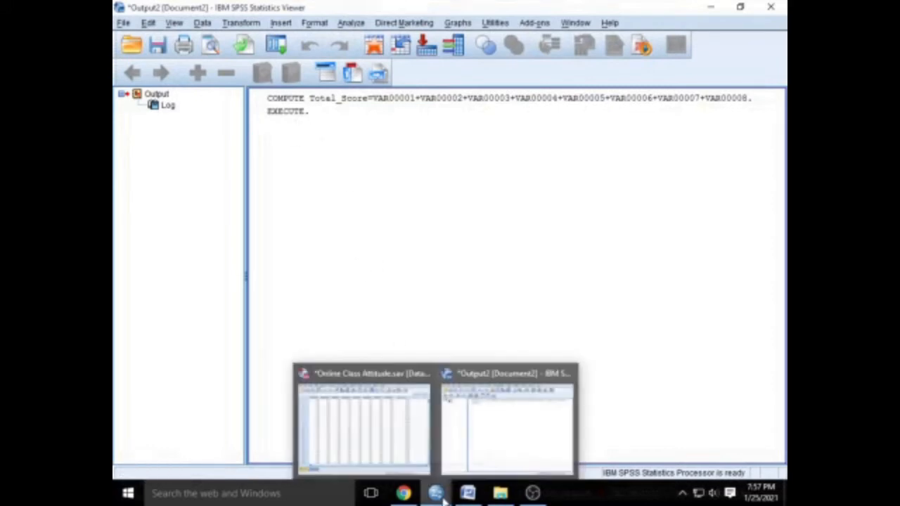
pyautogui.click(372, 445)
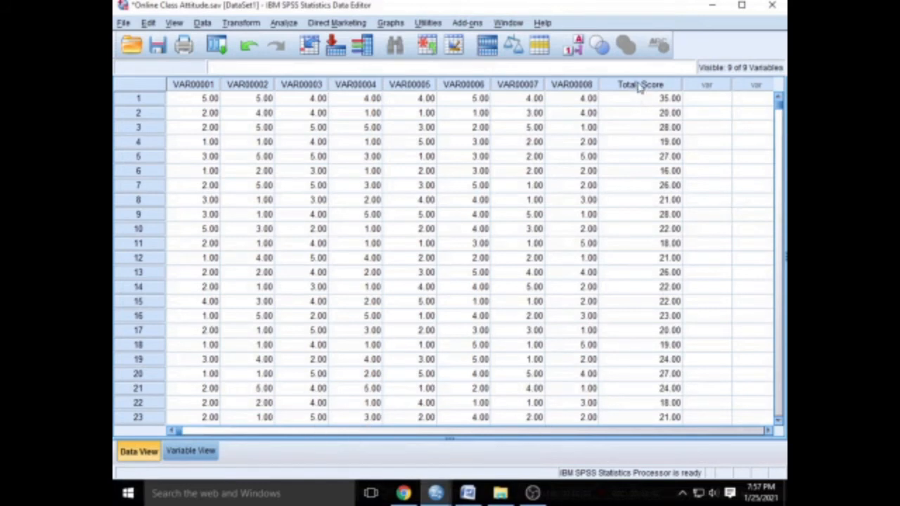
pyautogui.click(639, 84)
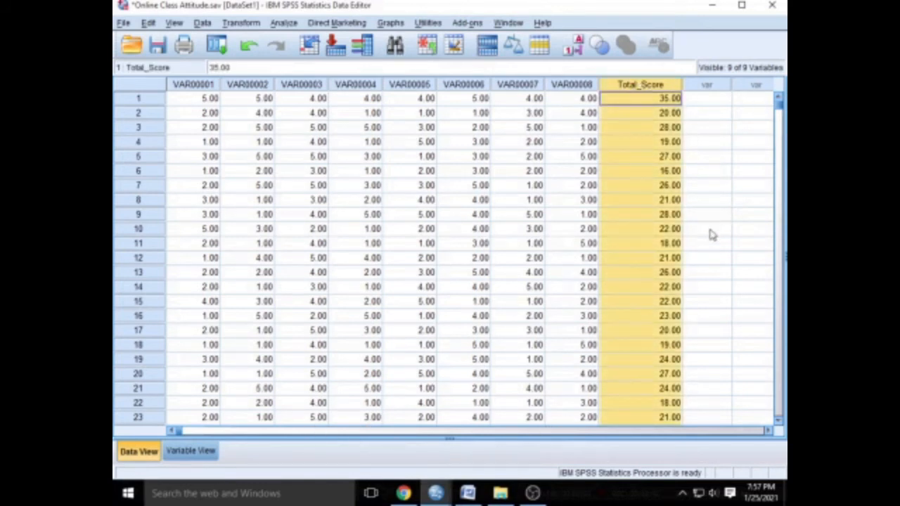
pyautogui.scroll(-2, 685, 184)
pyautogui.scroll(2, 685, 184)
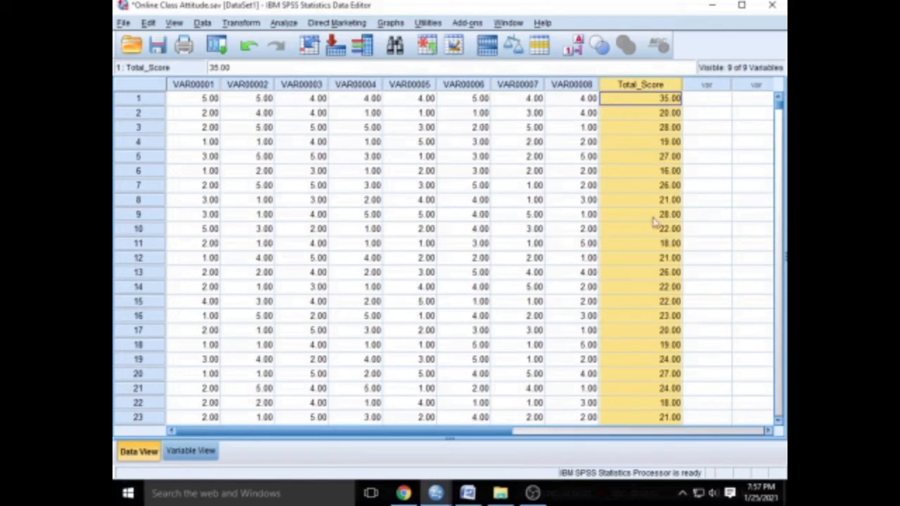
pyautogui.scroll(-7, 646, 245)
pyautogui.scroll(-20, 647, 245)
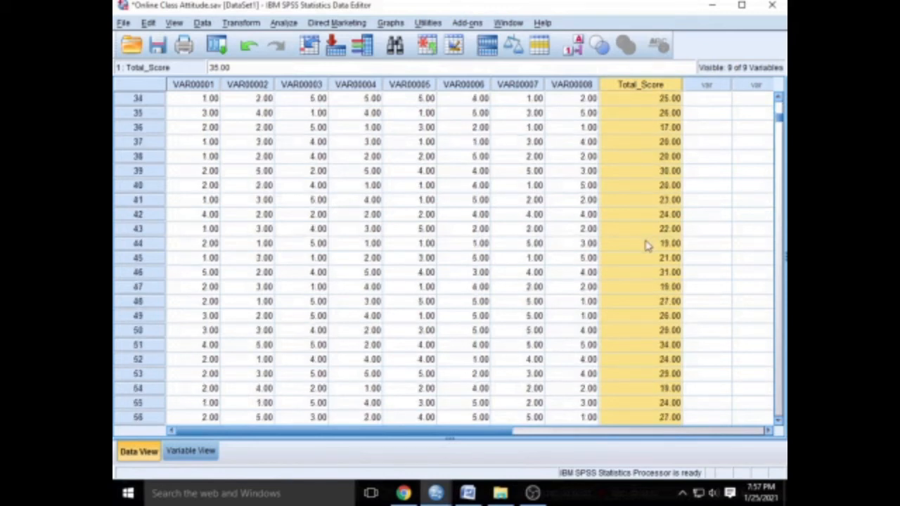
pyautogui.scroll(-20, 645, 250)
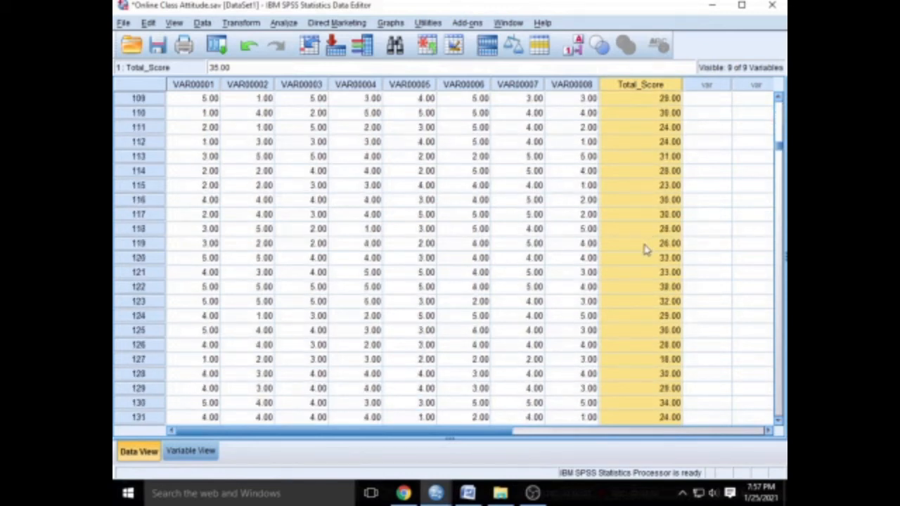
pyautogui.scroll(-12, 645, 249)
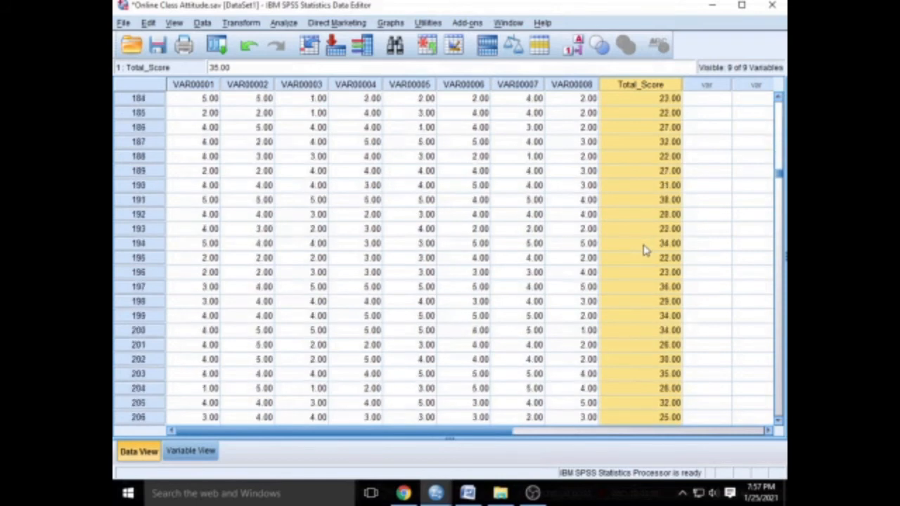
# Label the new ninth variable "Total Score" in the variable definitions
pyautogui.click(191, 451)
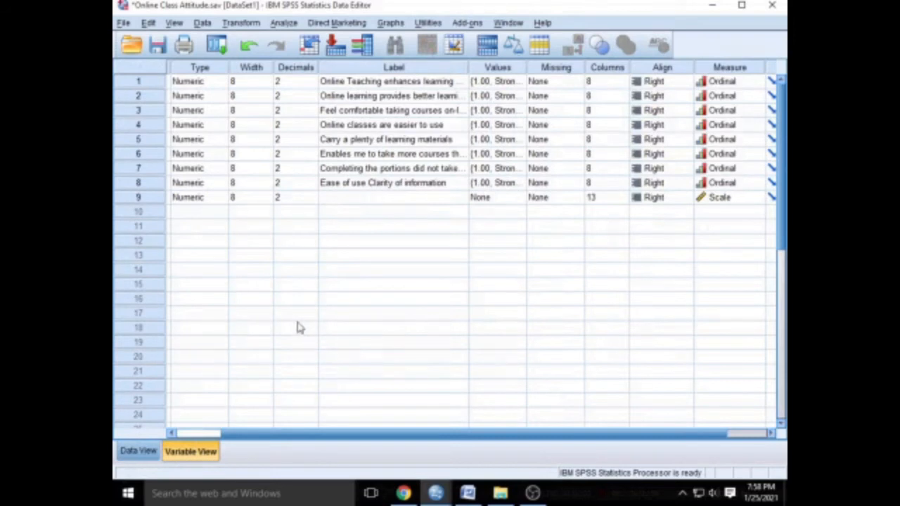
pyautogui.click(186, 202)
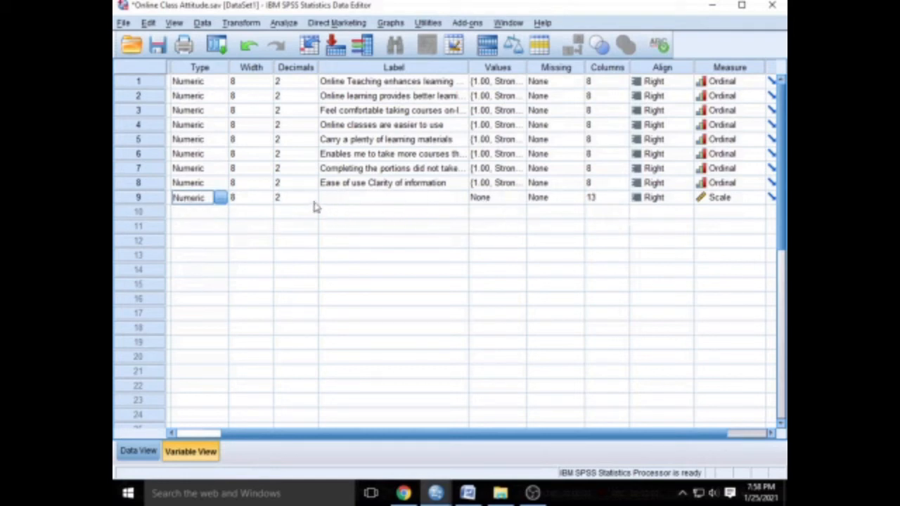
pyautogui.click(345, 200)
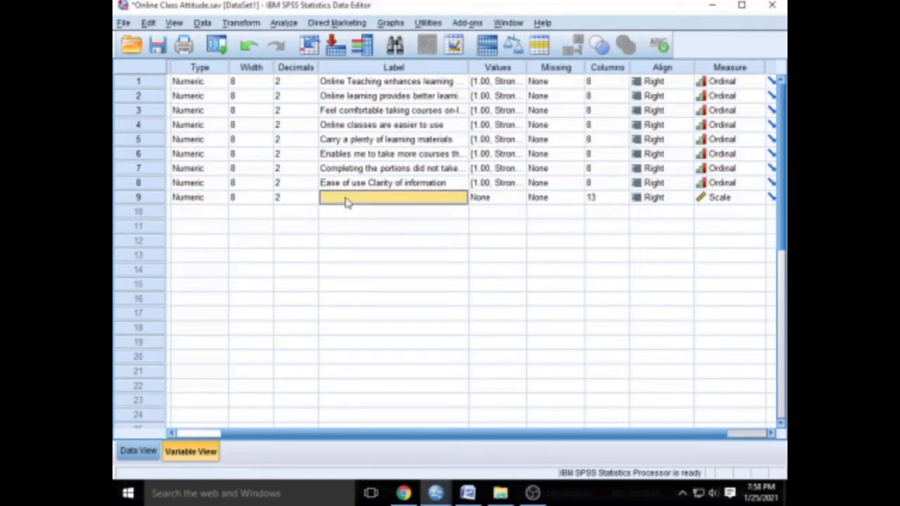
pyautogui.write('Total Score')
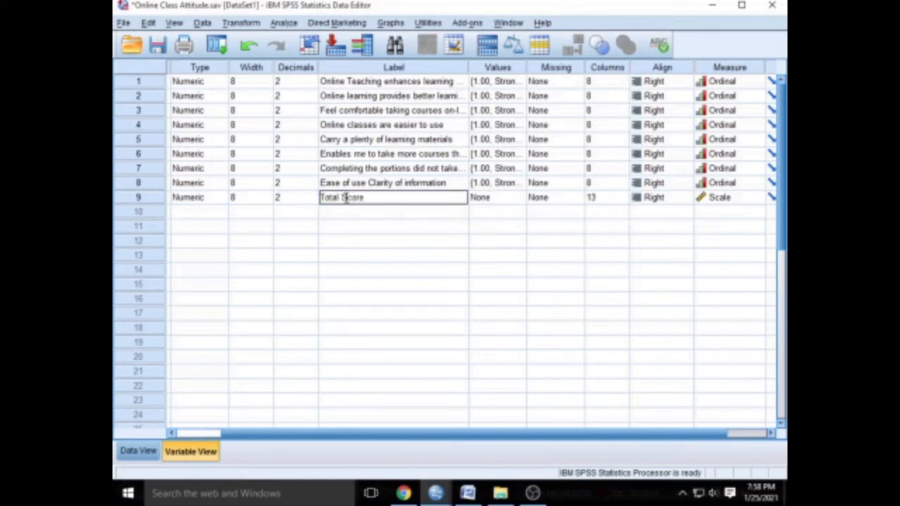
pyautogui.click(486, 215)
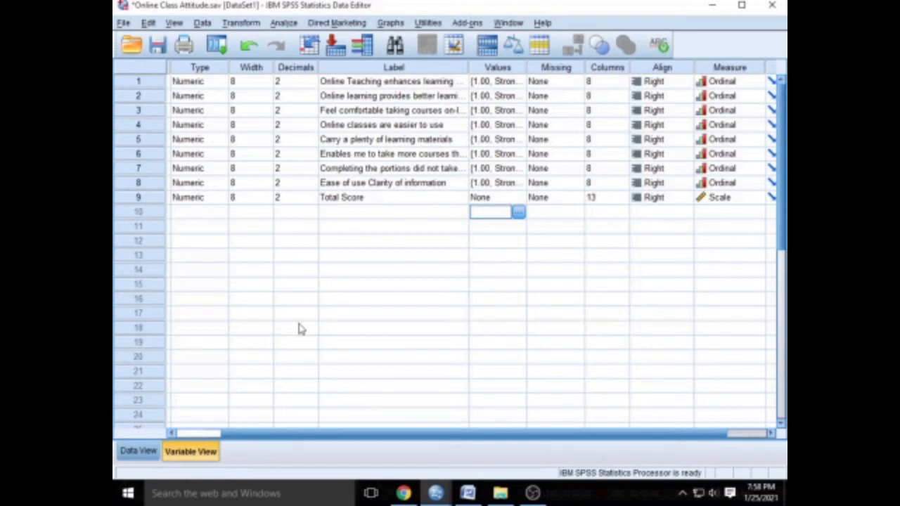
# Return to the case data, reset the Compute Variable settings, and name the new target variable TotalScore1
pyautogui.click(139, 453)
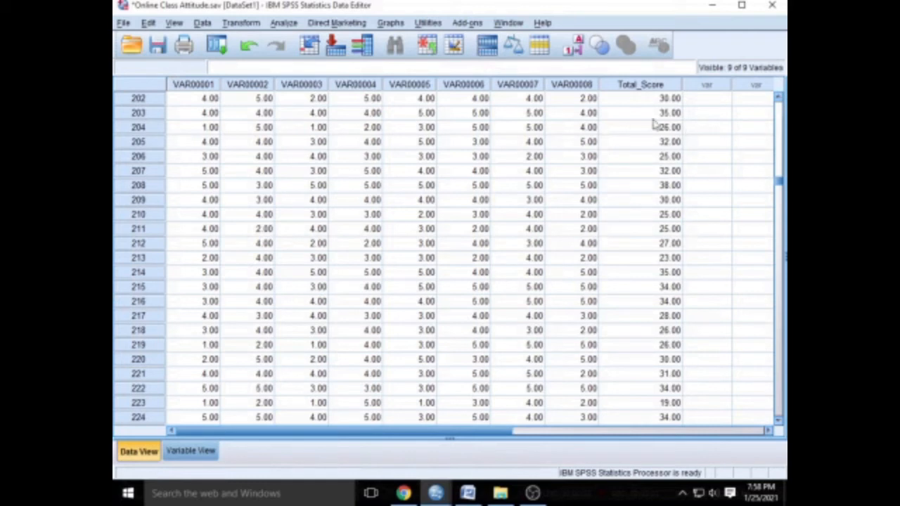
pyautogui.click(284, 23)
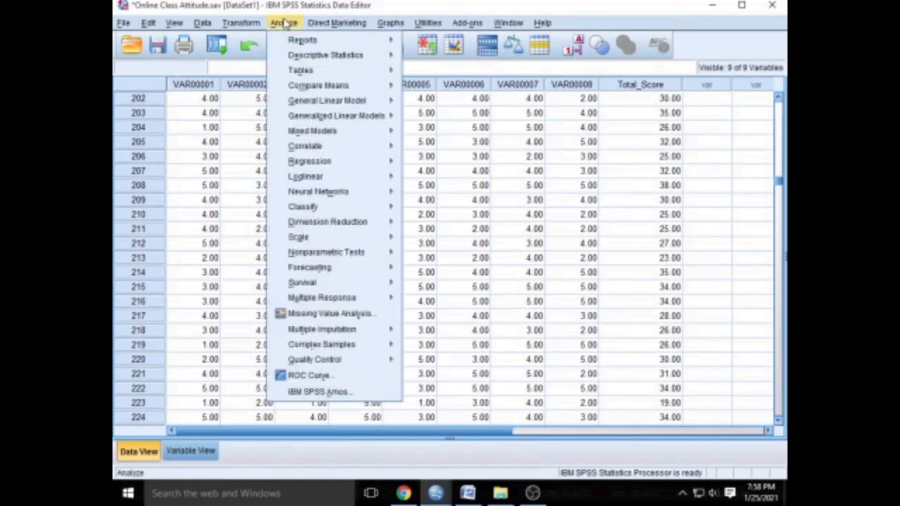
pyautogui.moveTo(236, 27)
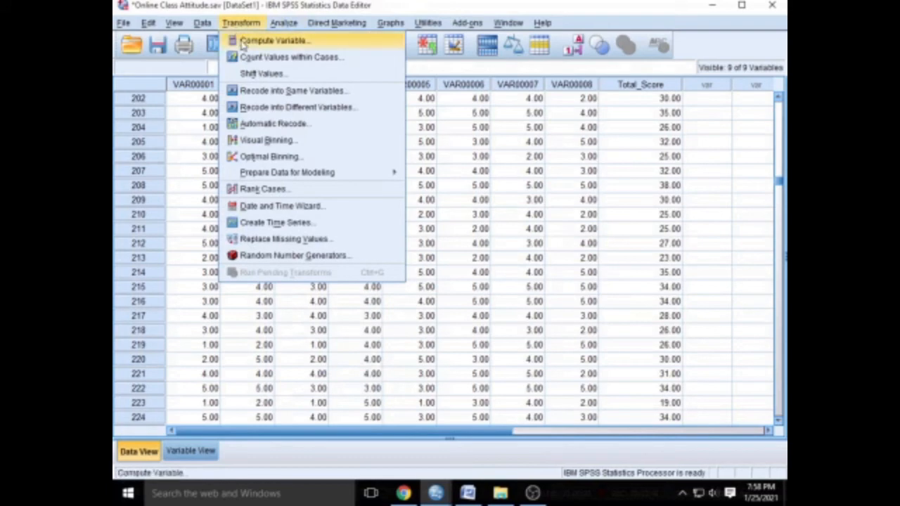
pyautogui.click(243, 44)
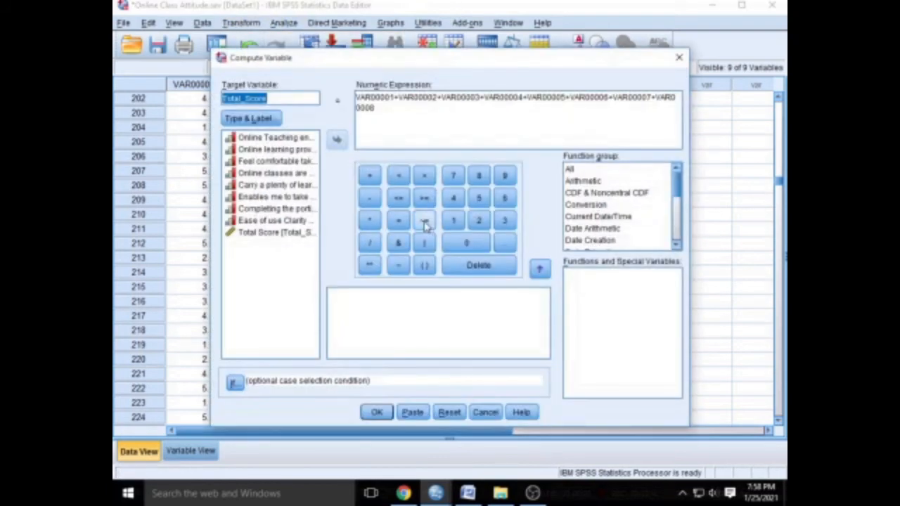
pyautogui.click(451, 414)
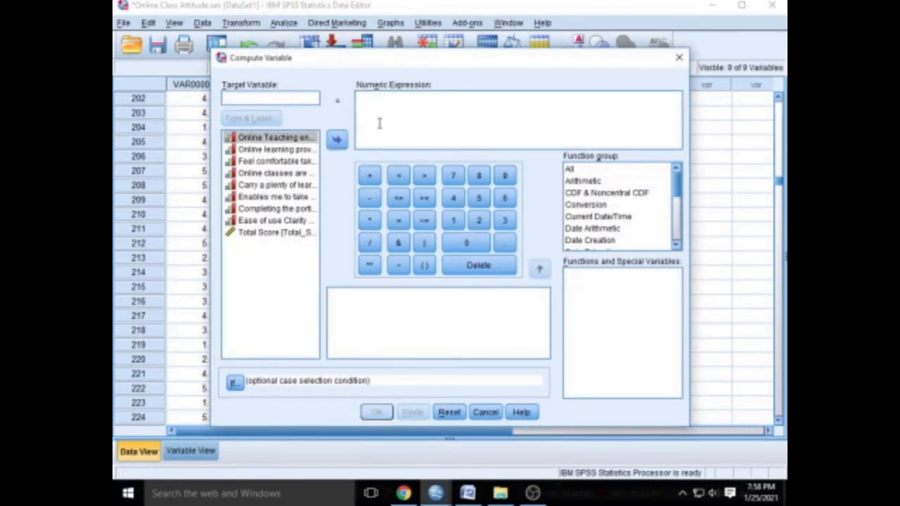
pyautogui.click(261, 100)
pyautogui.write('TotalScore1')
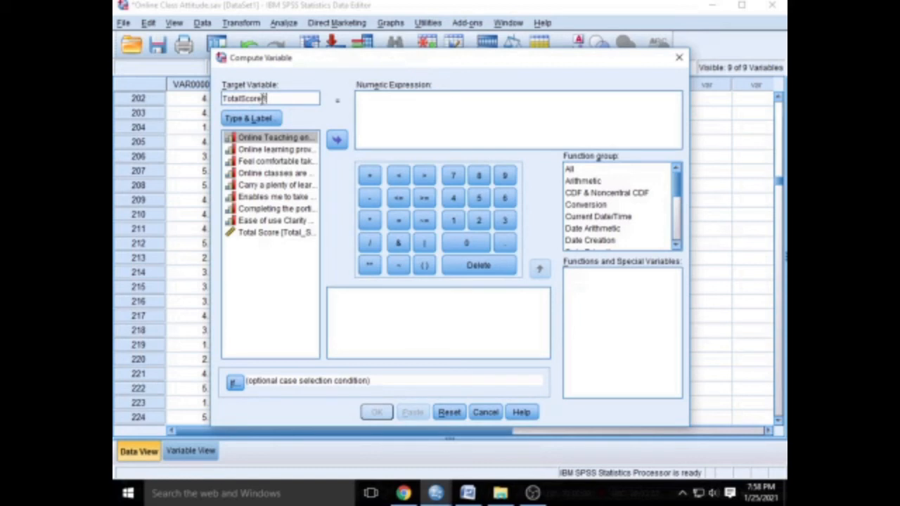
# Insert parentheses in the numeric expression and enter VAR00001+VAR00002+VAR00003+VAR00004+ inside them
pyautogui.click(425, 265)
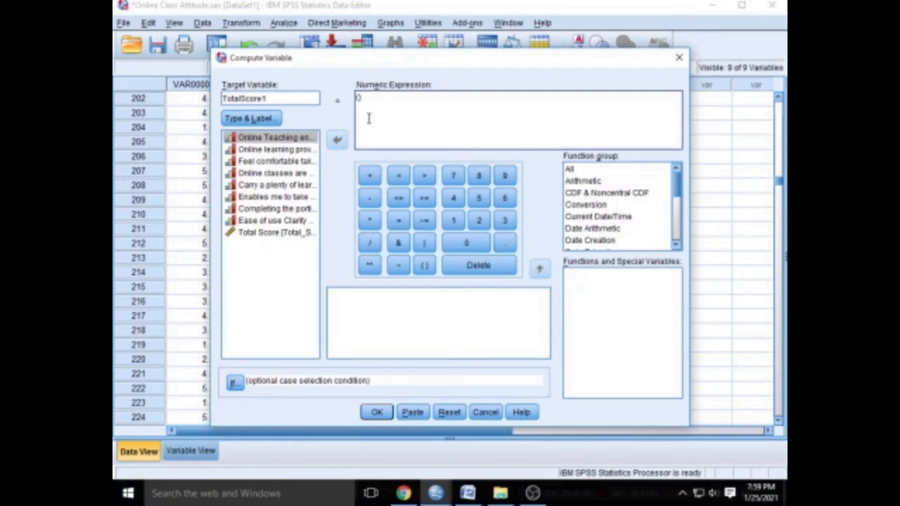
pyautogui.click(284, 138)
pyautogui.click(337, 141)
pyautogui.click(262, 149)
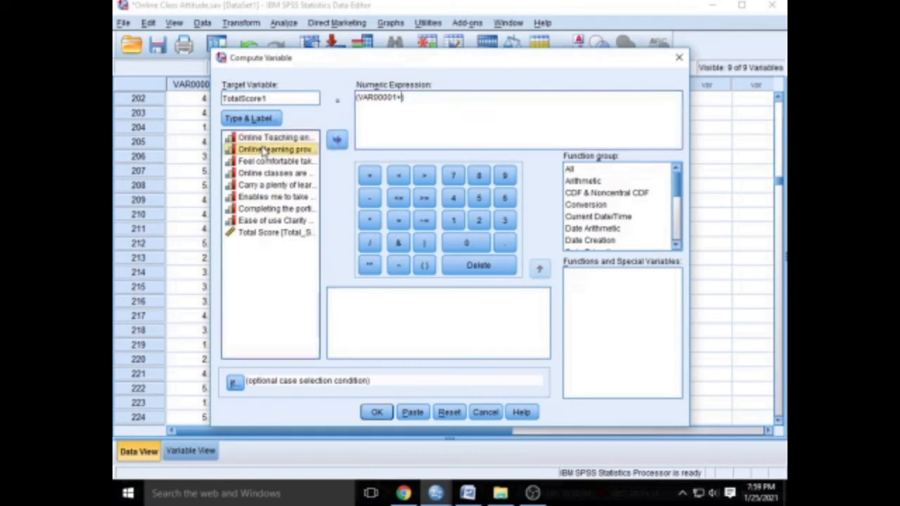
pyautogui.click(335, 142)
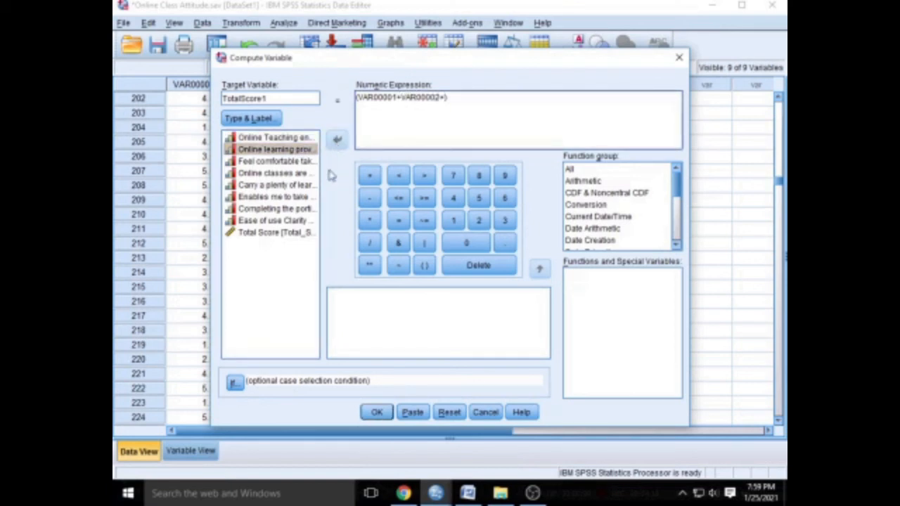
pyautogui.click(299, 162)
pyautogui.click(336, 143)
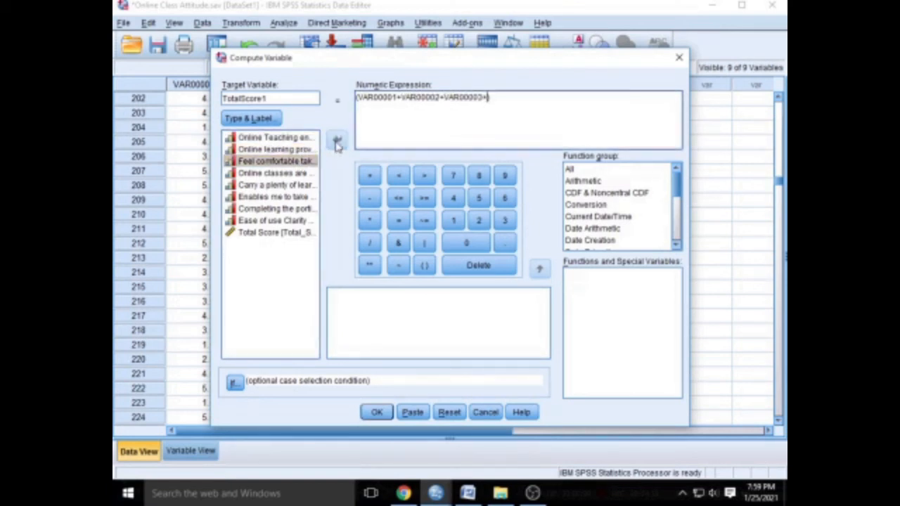
pyautogui.click(272, 173)
pyautogui.click(336, 143)
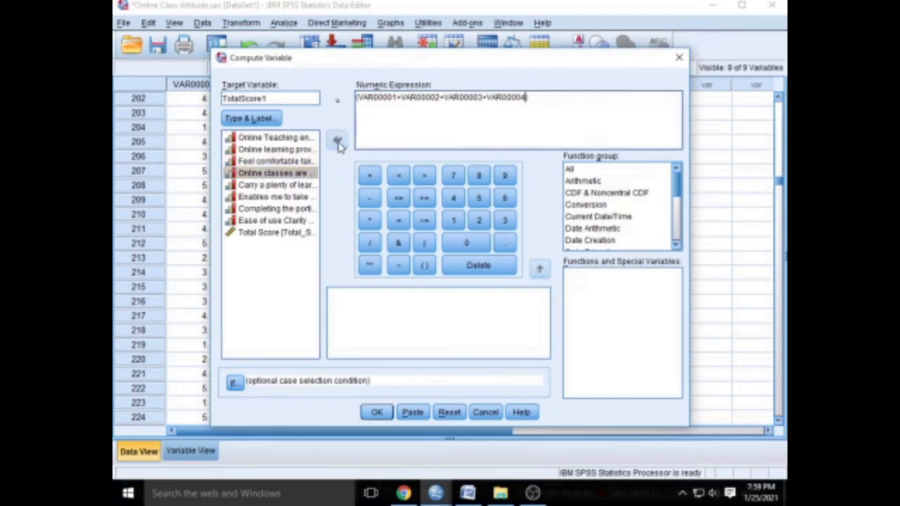
pyautogui.write('+')
# Complete the bracketed sum with VAR00005+VAR00006+VAR00007+VAR00008 and compute the variable
pyautogui.click(295, 185)
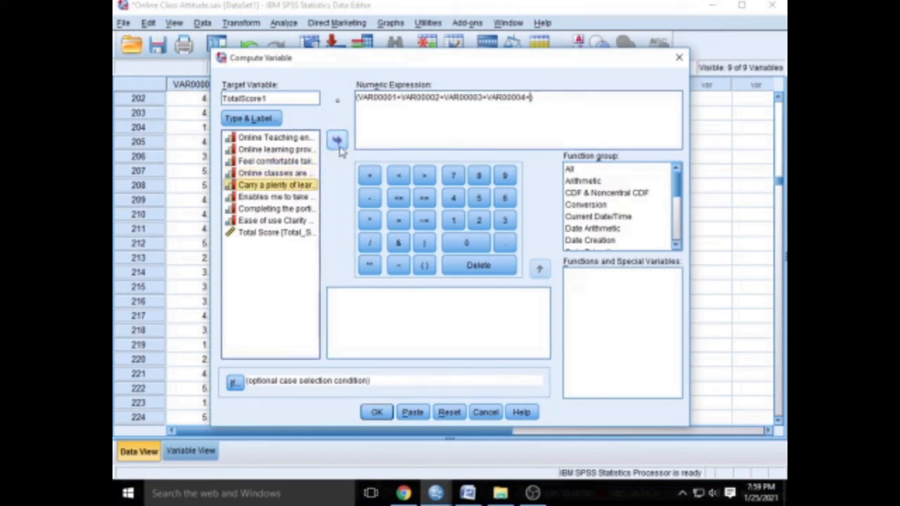
pyautogui.click(336, 143)
pyautogui.write('+')
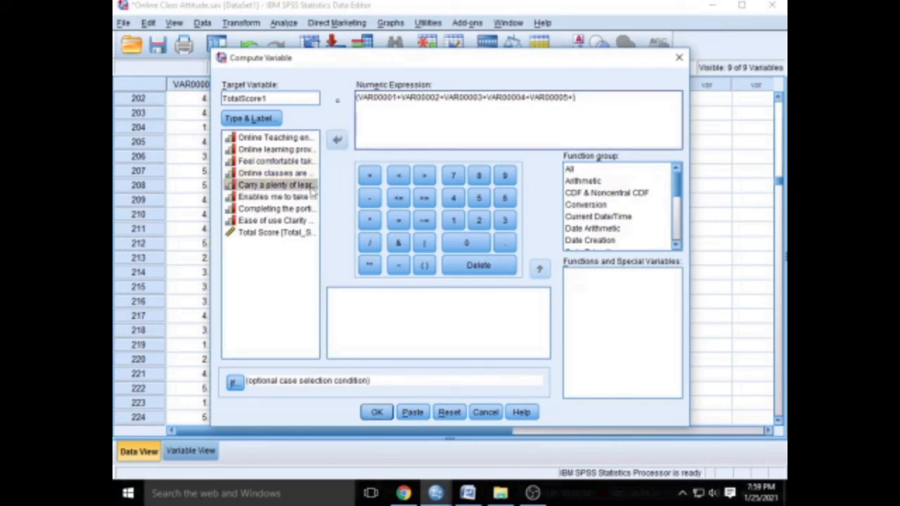
pyautogui.click(297, 198)
pyautogui.click(337, 140)
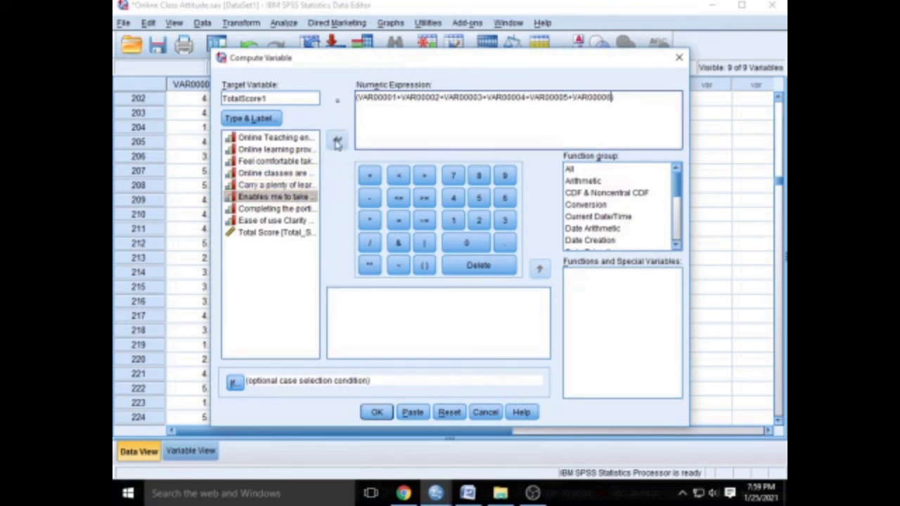
pyautogui.write('+')
pyautogui.click(298, 209)
pyautogui.click(298, 208)
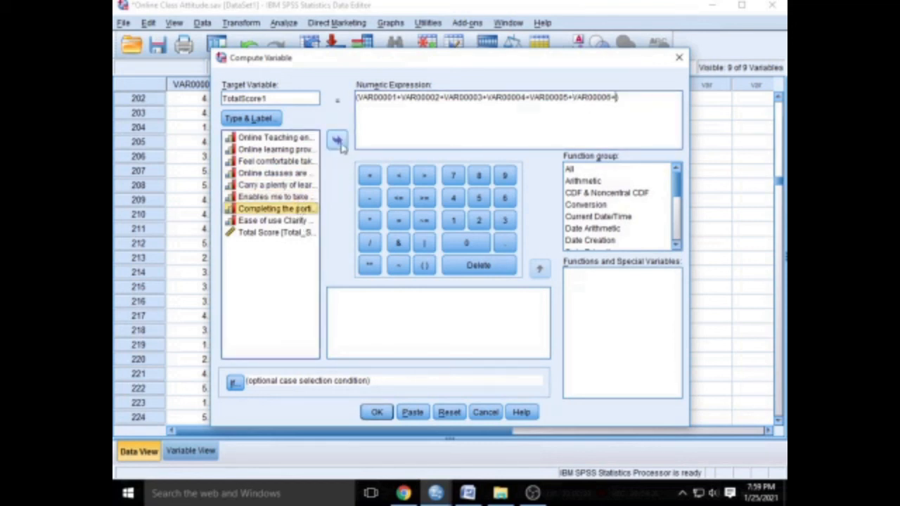
pyautogui.click(338, 141)
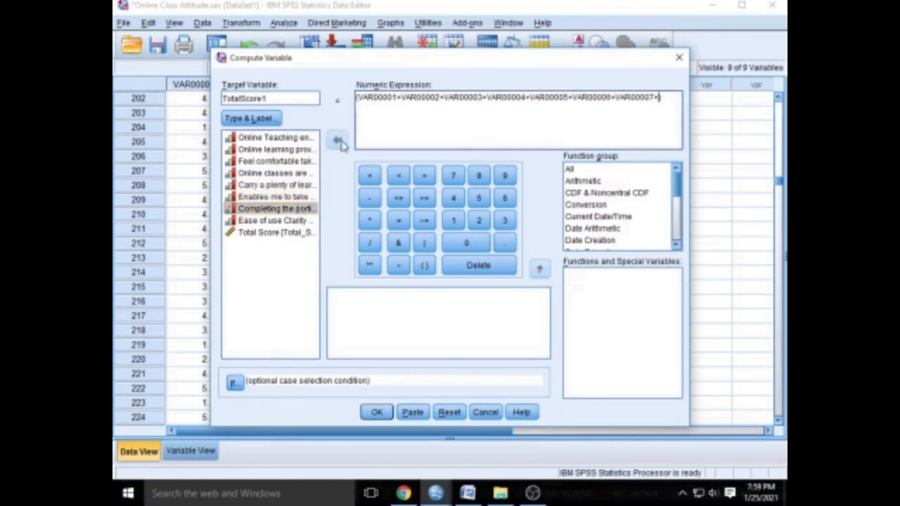
pyautogui.click(294, 221)
pyautogui.click(336, 141)
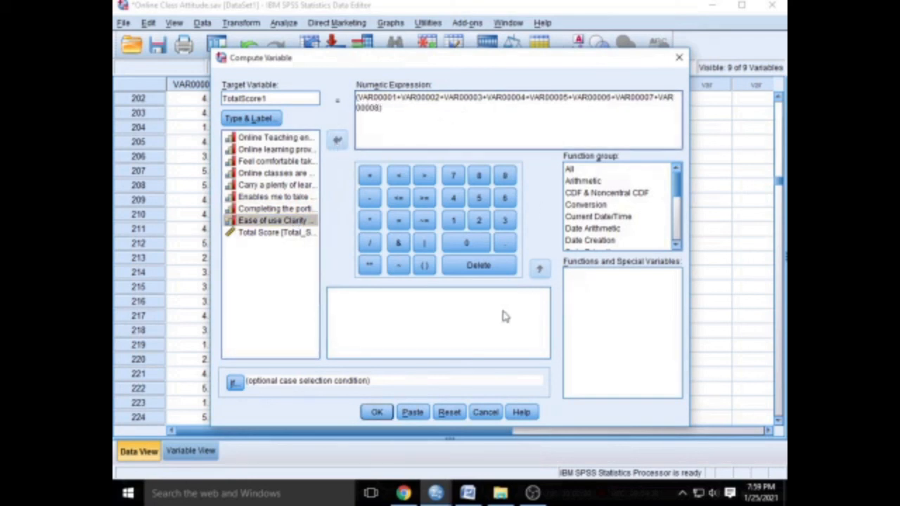
pyautogui.click(378, 413)
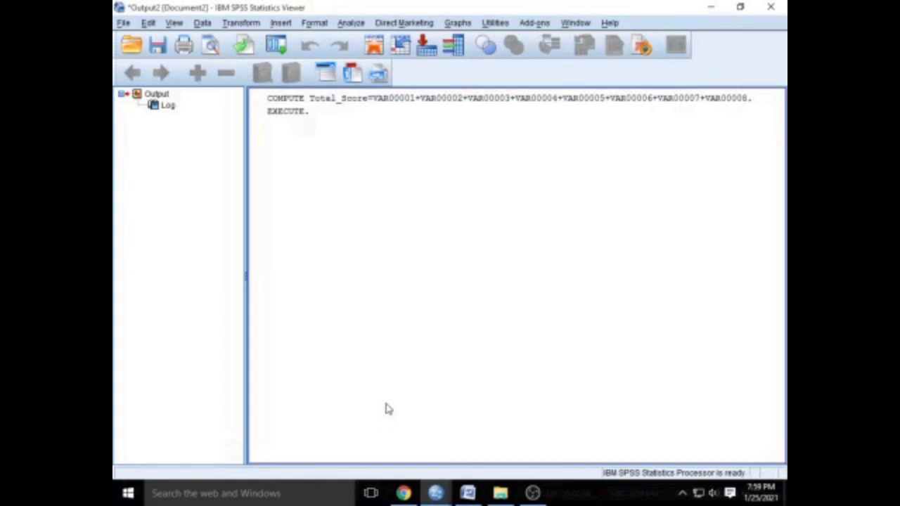
# Return to the dataset window and compare the TotalScore1 column with Total_Score, also checking the new variable's definition
pyautogui.moveTo(436, 493)
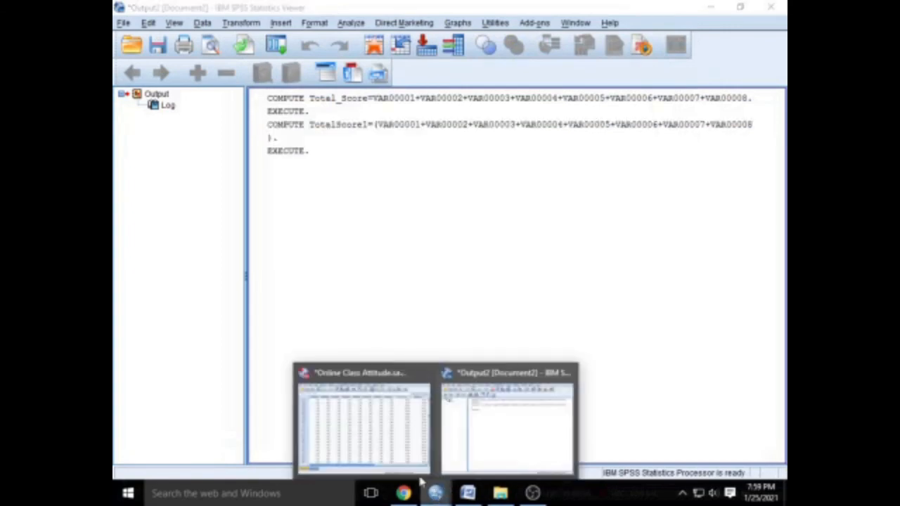
pyautogui.click(375, 422)
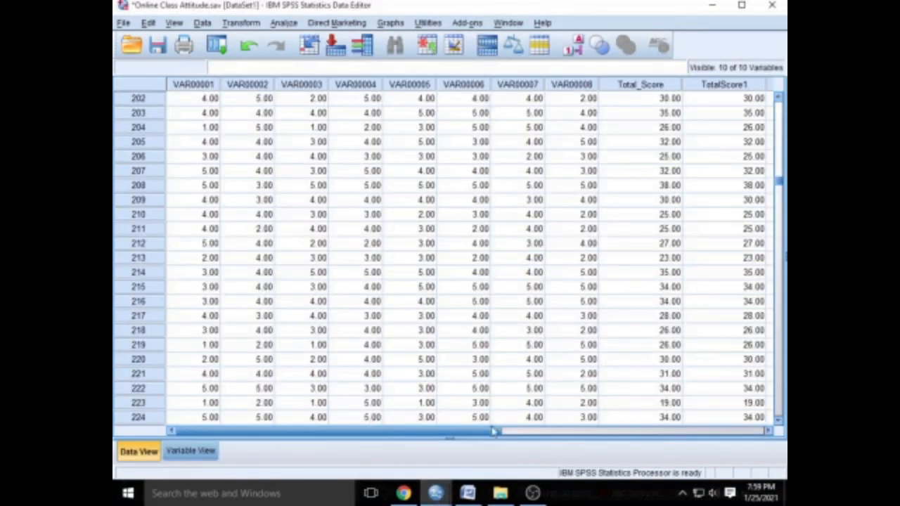
pyautogui.moveTo(495, 430); pyautogui.dragTo(556, 416)
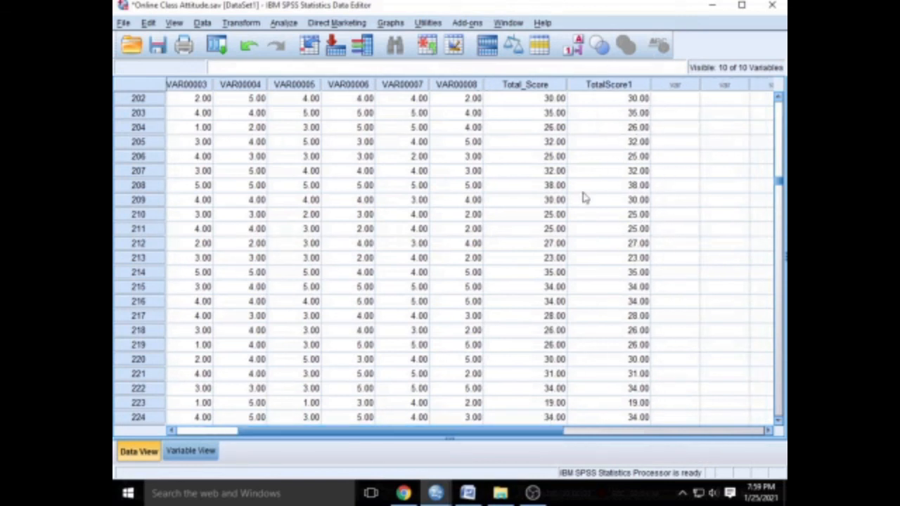
pyautogui.click(186, 453)
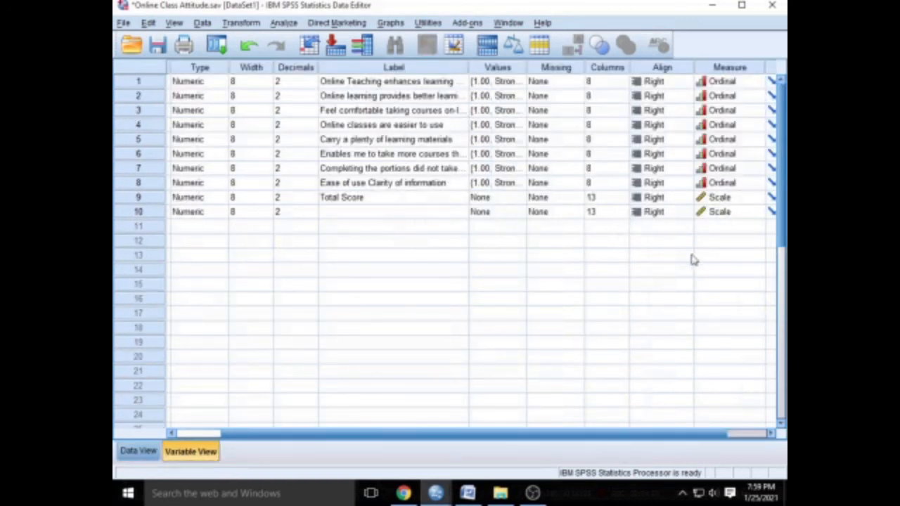
pyautogui.click(137, 451)
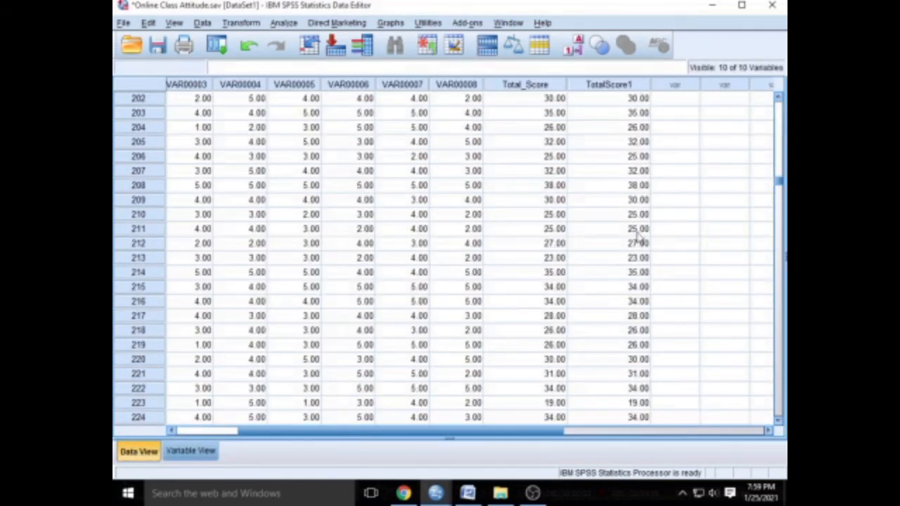